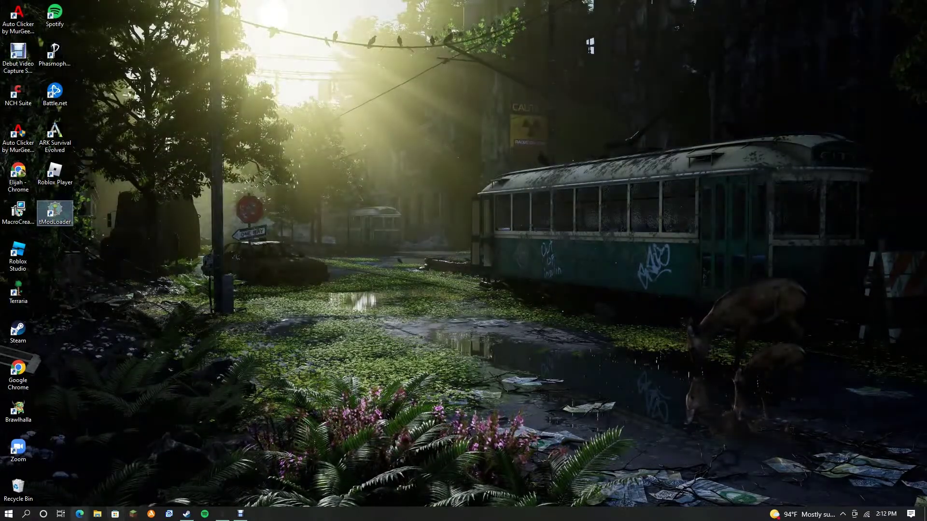
Step: Search Windows for 'micro' and launch the Microsoft Store app
{"action": "left_click", "coordinate": [27, 514]}
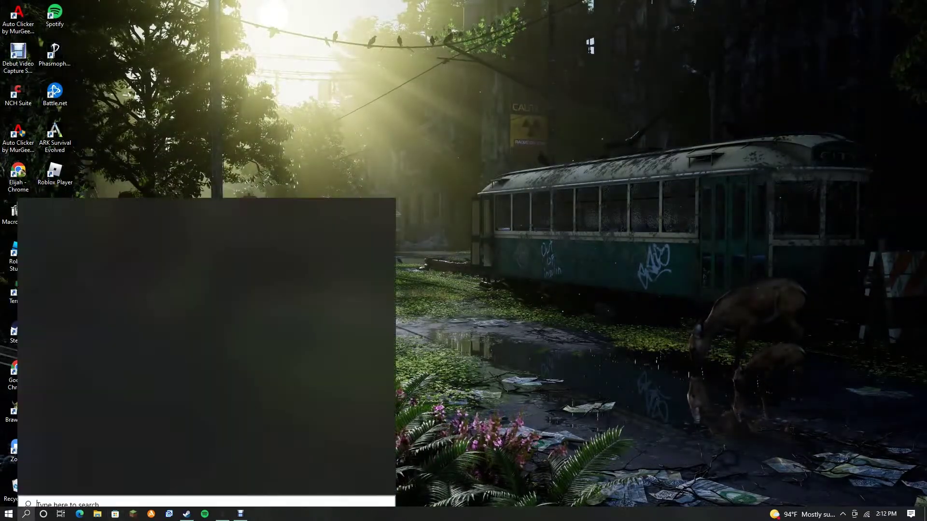
{"action": "type", "text": "micro"}
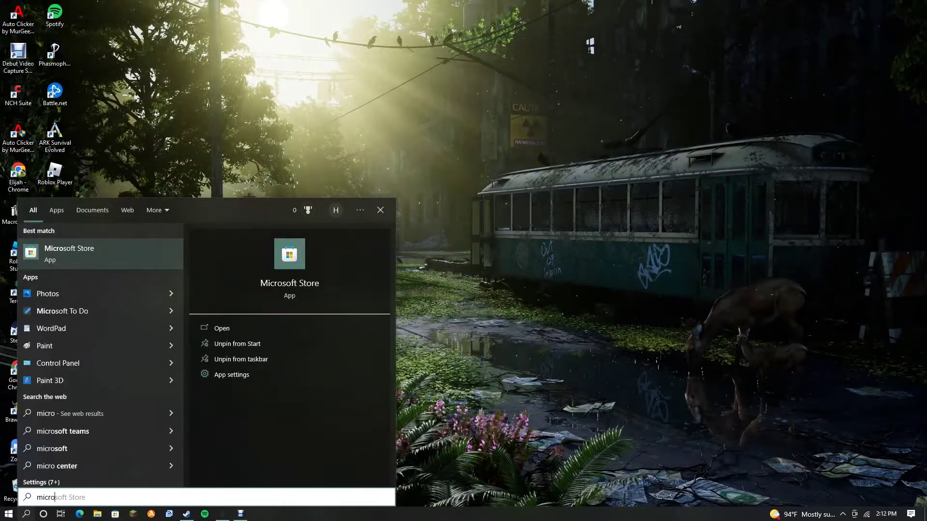
{"action": "key", "text": "Return"}
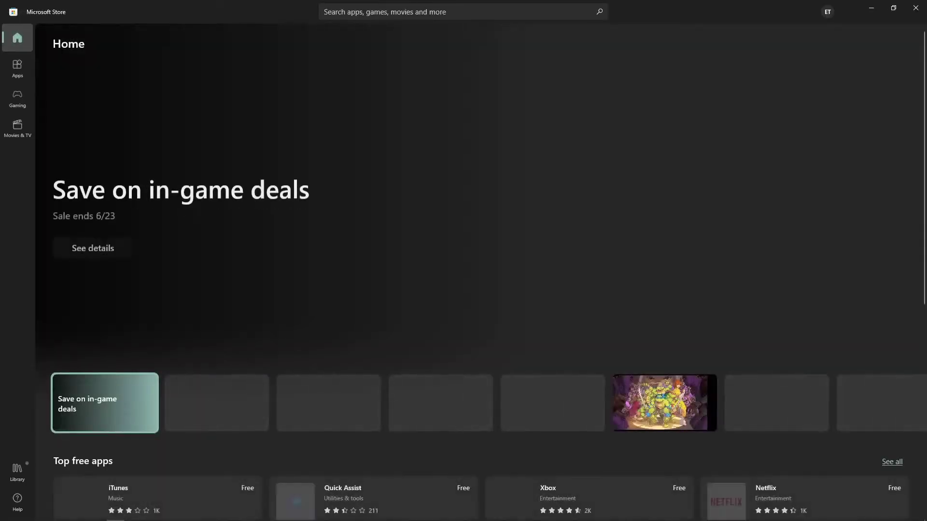
{"action": "scroll", "coordinate": [464, 289], "scroll_direction": "down", "scroll_amount": 3}
{"action": "scroll", "coordinate": [464, 289], "scroll_direction": "down", "scroll_amount": 3}
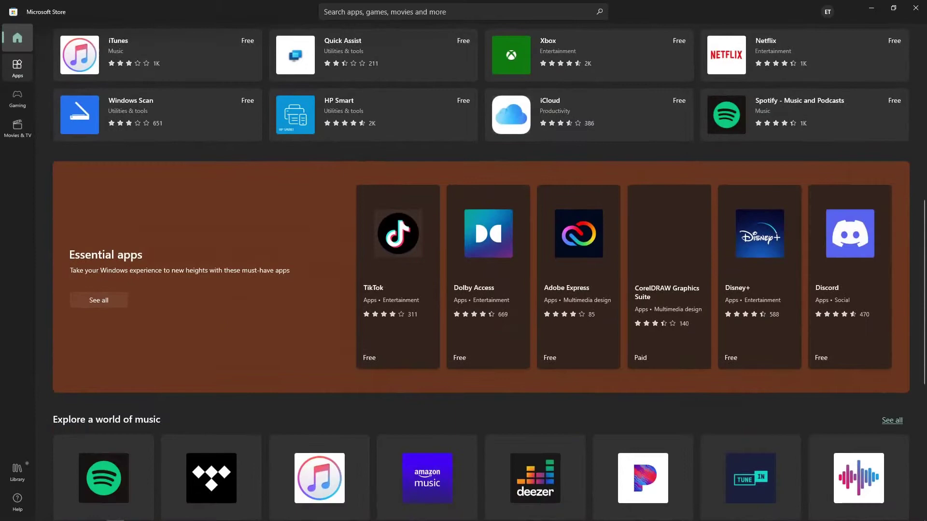
Step: Browse the Apps and Gaming sections, then open Roblox from Best selling games
{"action": "left_click", "coordinate": [17, 67]}
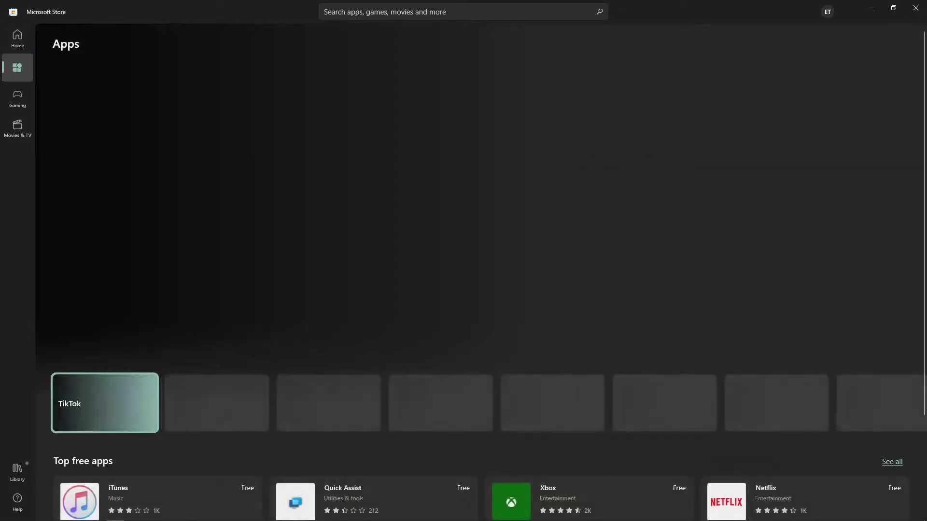
{"action": "scroll", "coordinate": [463, 290], "scroll_direction": "down", "scroll_amount": 4}
{"action": "scroll", "coordinate": [464, 289], "scroll_direction": "up", "scroll_amount": 4}
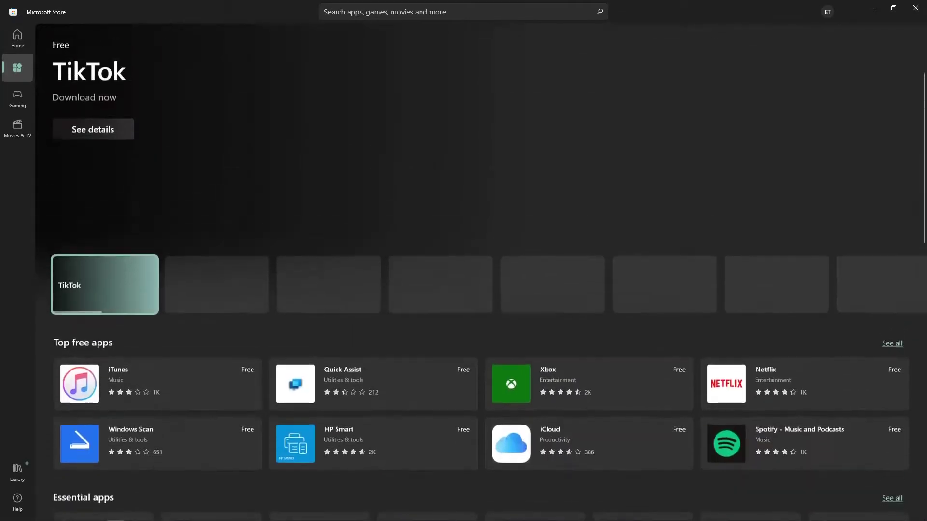
{"action": "left_click", "coordinate": [16, 97]}
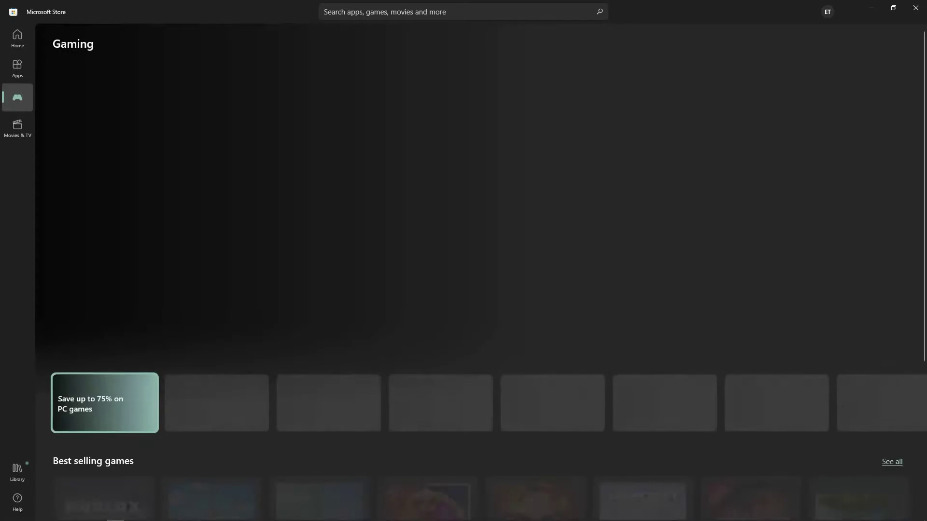
{"action": "scroll", "coordinate": [463, 290], "scroll_direction": "down", "scroll_amount": 3}
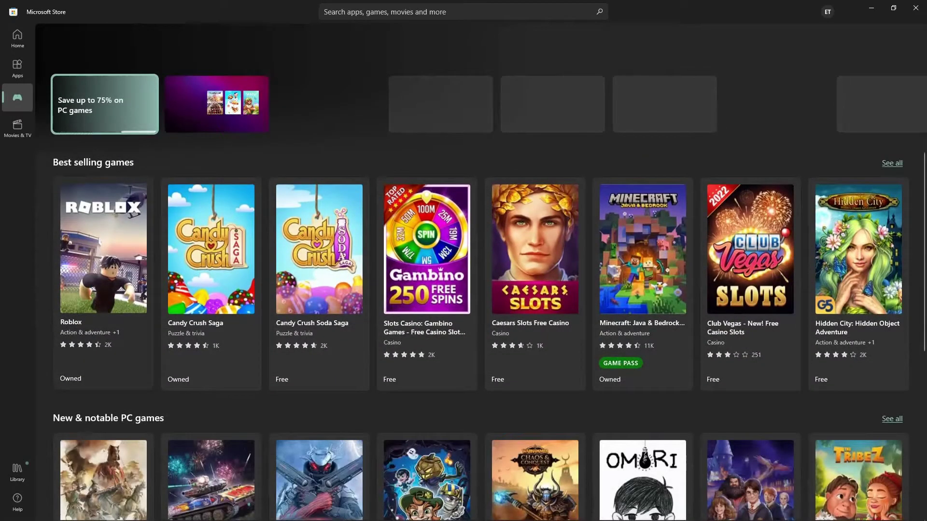
{"action": "left_click", "coordinate": [103, 248]}
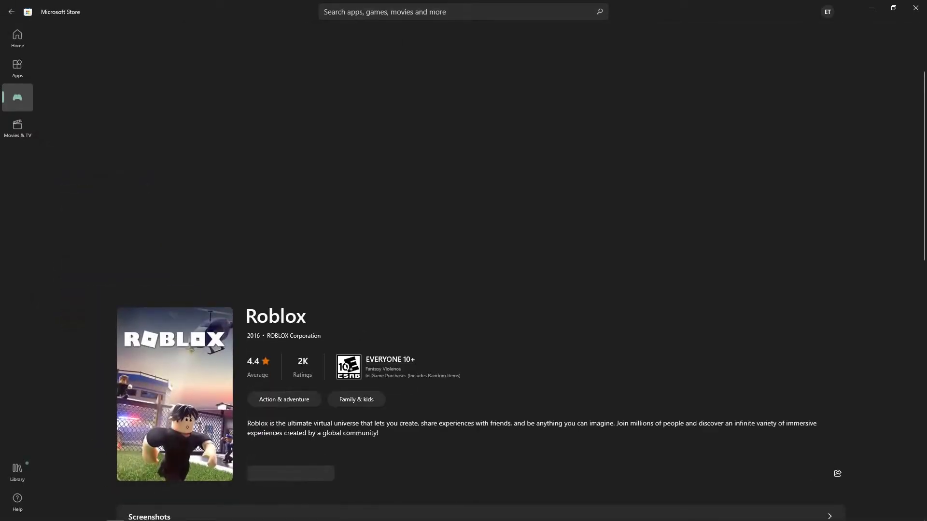
{"action": "scroll", "coordinate": [463, 290], "scroll_direction": "down", "scroll_amount": 3}
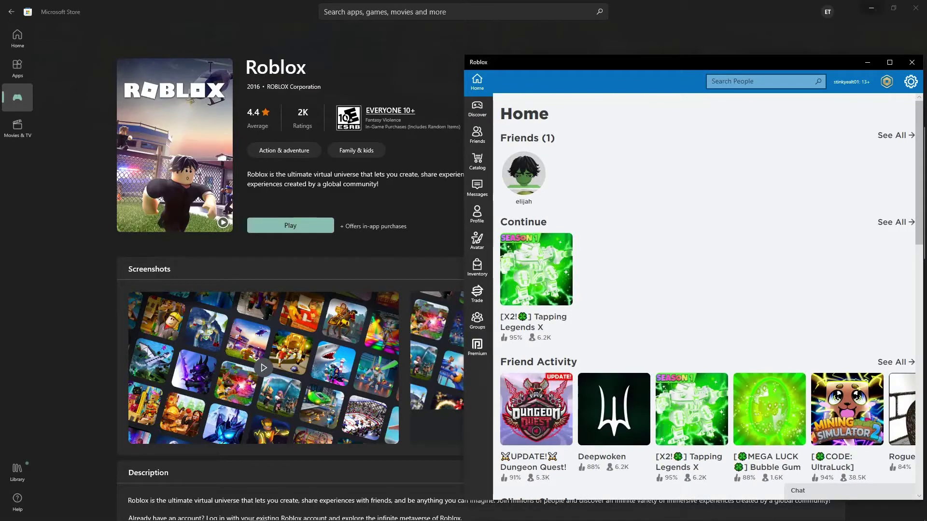
Step: Close the Microsoft Store window, leaving the Roblox app on its Home screen
{"action": "left_click", "coordinate": [914, 9]}
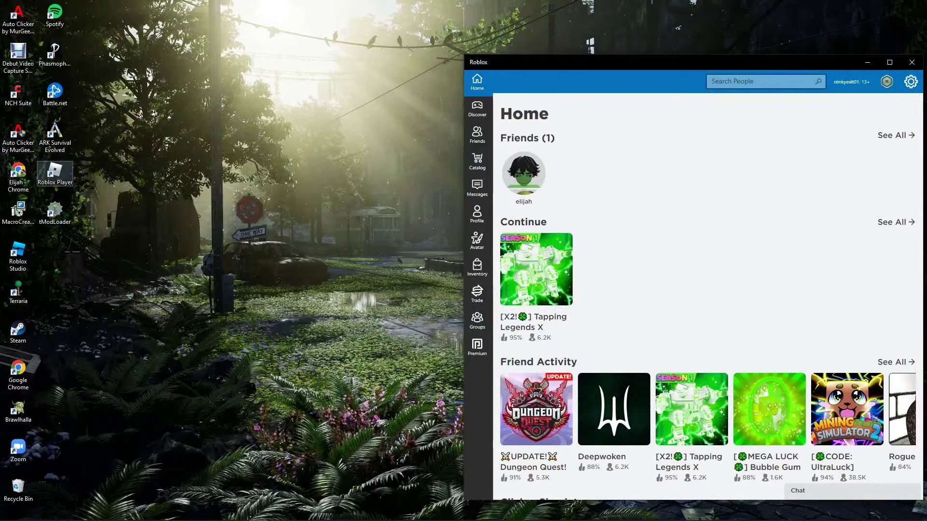
Step: Launch Roblox Player from its desktop shortcut so the browser opens roblox.com
{"action": "double_click", "coordinate": [55, 173]}
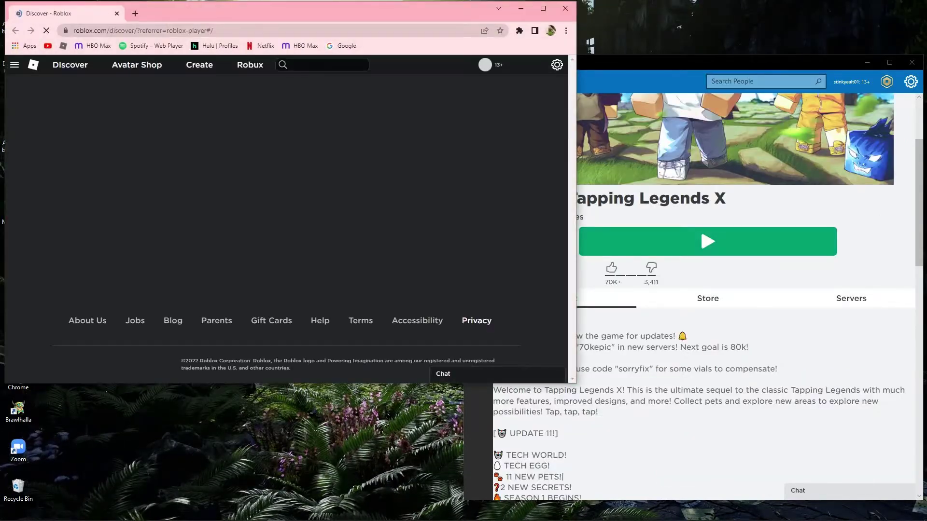
Step: Snap the browser left and the Roblox app right, then reload the Discover page
{"action": "mouse_move", "coordinate": [343, 16]}
{"action": "left_mouse_down"}
{"action": "mouse_move", "coordinate": [123, 100]}
{"action": "mouse_move", "coordinate": [0, 94]}
{"action": "left_mouse_up"}
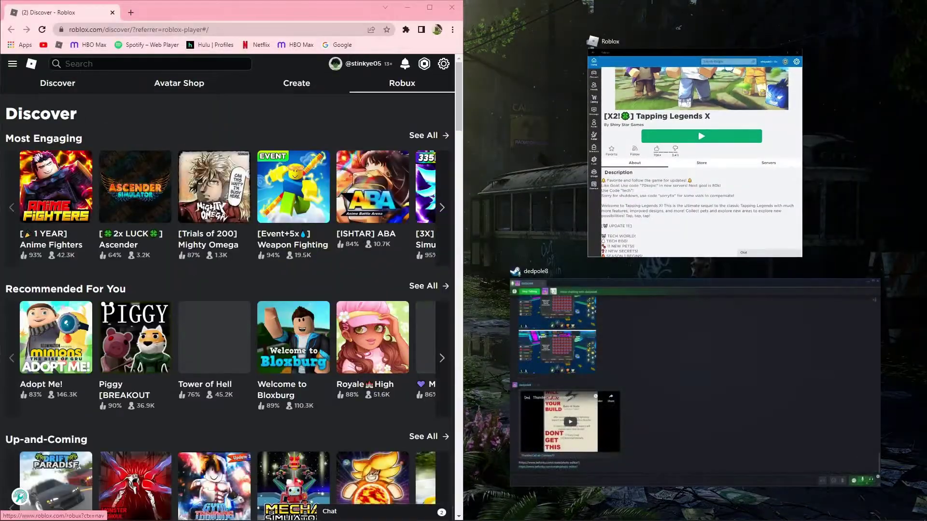
{"action": "left_click", "coordinate": [695, 156]}
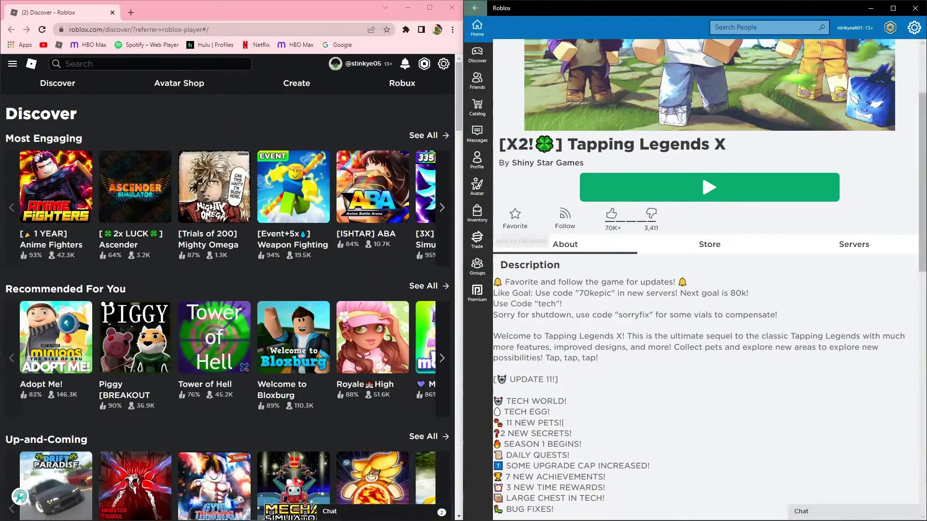
{"action": "scroll", "coordinate": [706, 279], "scroll_direction": "up", "scroll_amount": 2}
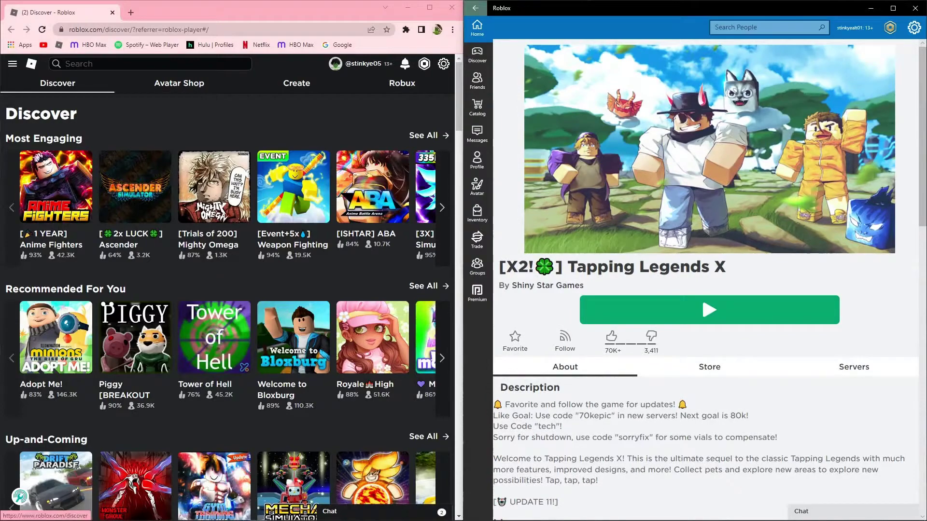
{"action": "left_click", "coordinate": [58, 82]}
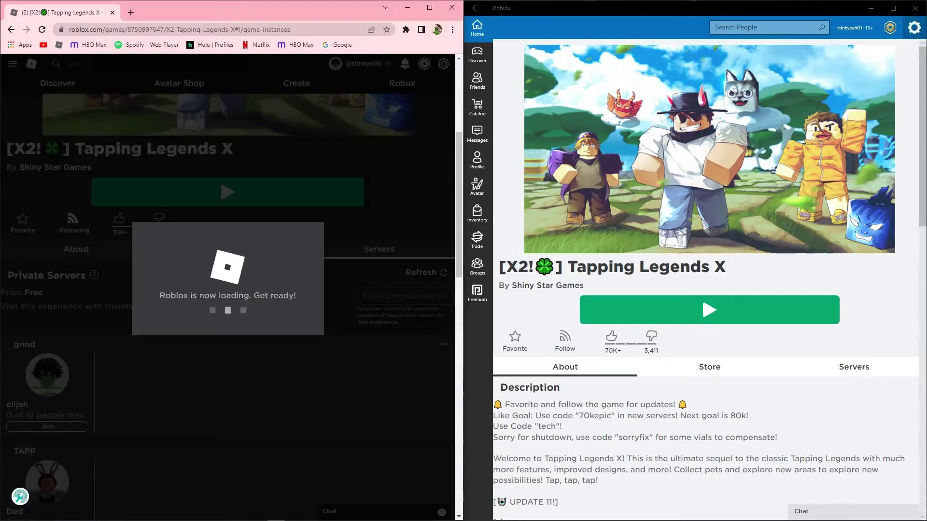
Step: Show the app's Tapping Legends X server list to join the browser account's server
{"action": "left_click", "coordinate": [913, 27]}
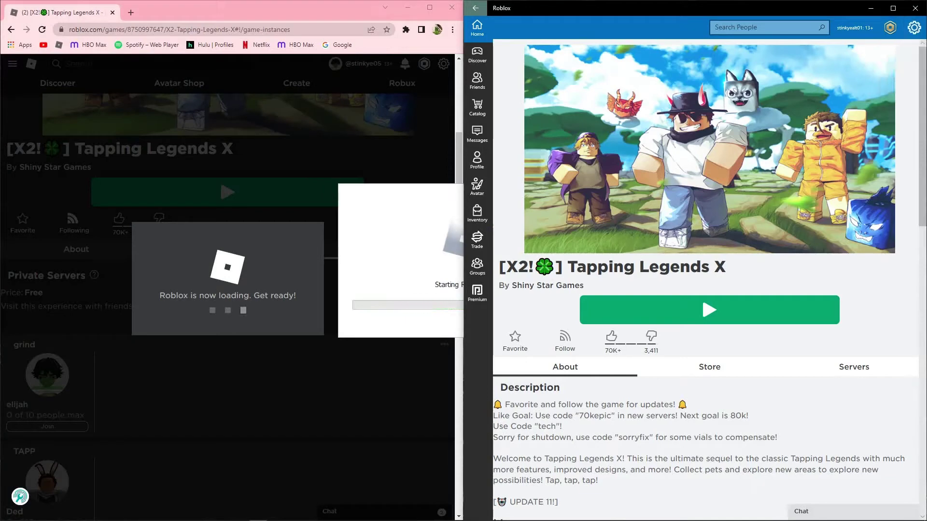
{"action": "left_click", "coordinate": [854, 367]}
{"action": "scroll", "coordinate": [706, 290], "scroll_direction": "down", "scroll_amount": 3}
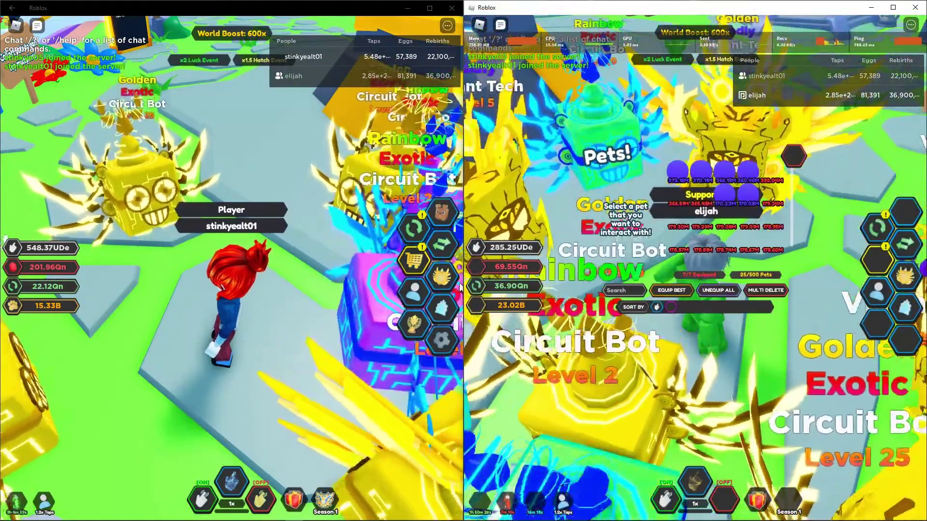
Step: Open and close the Pets inventory panels in both game windows
{"action": "left_click", "coordinate": [443, 277]}
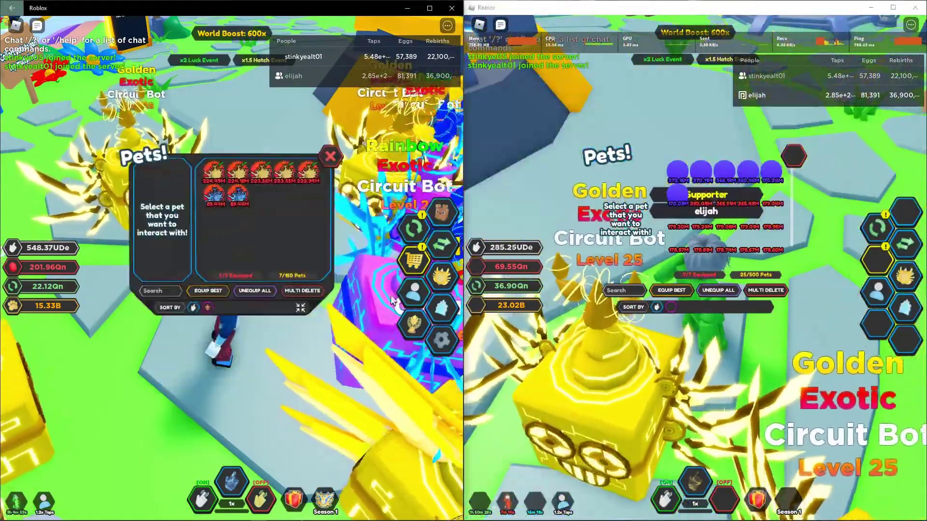
{"action": "left_click", "coordinate": [330, 159]}
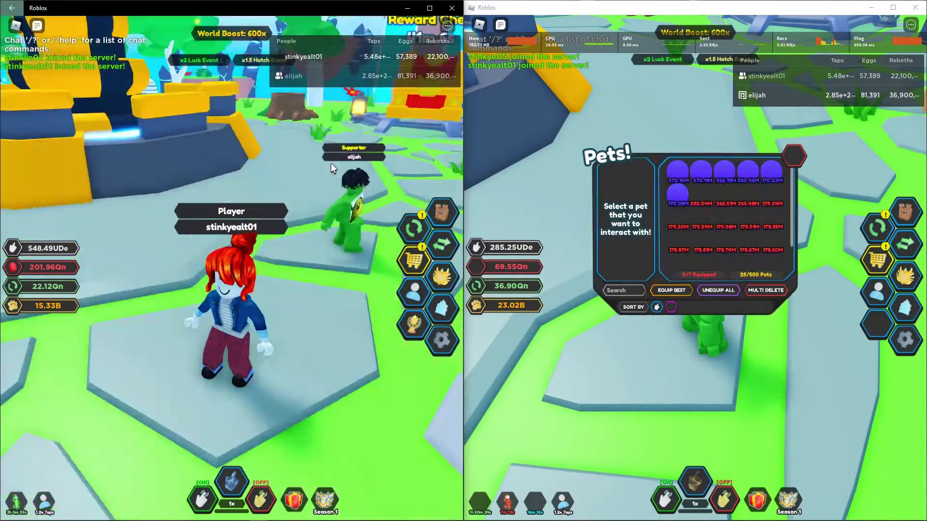
{"action": "left_click", "coordinate": [467, 148]}
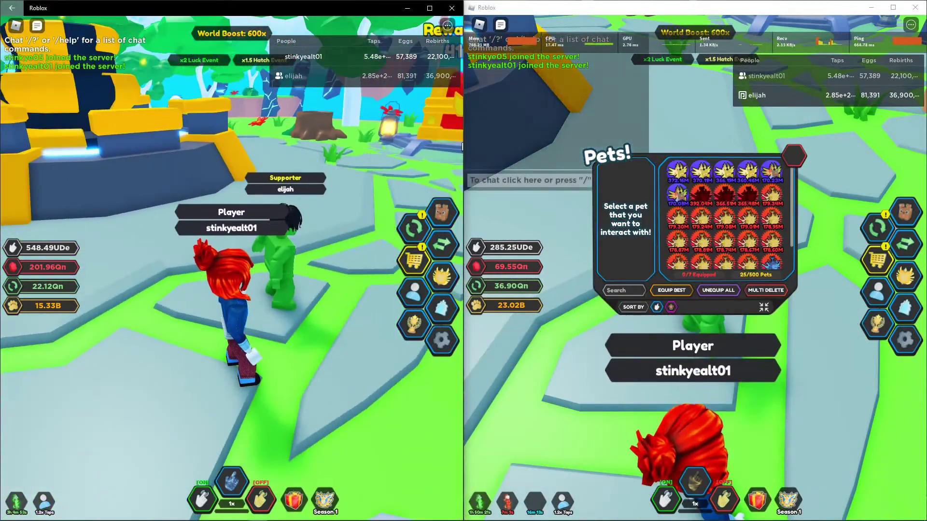
{"action": "scroll", "coordinate": [462, 146], "scroll_direction": "down", "scroll_amount": 3}
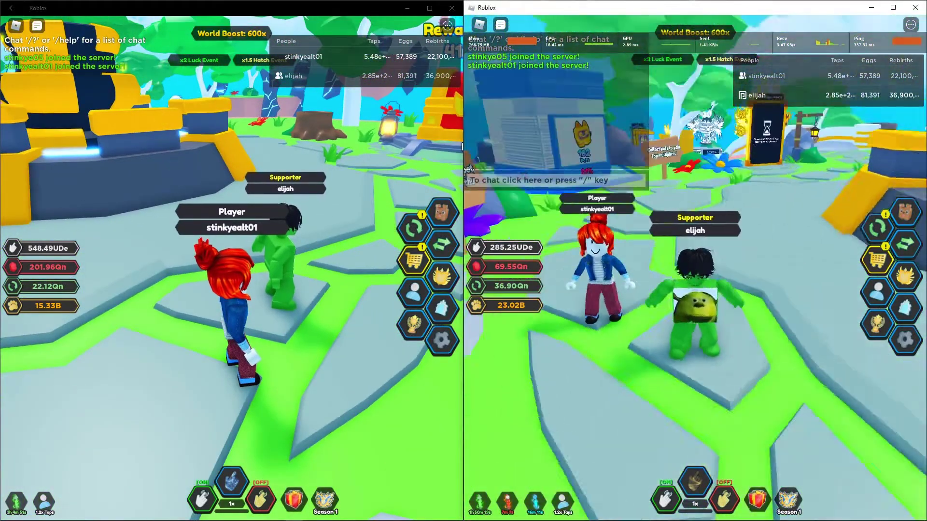
Step: Walk both characters with WASD until the red-haired player stands beside elijah
{"action": "key", "text": "w"}
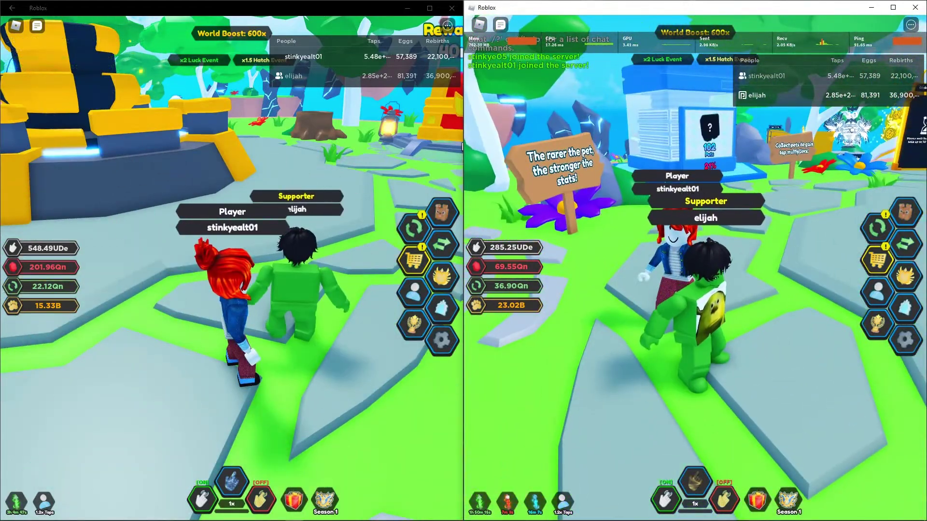
{"action": "left_click", "coordinate": [349, 180]}
{"action": "key", "text": "w"}
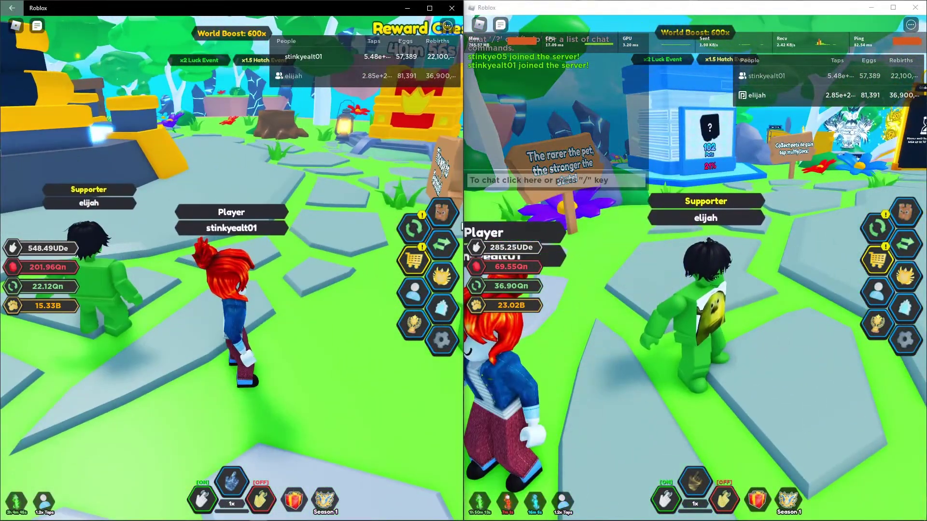
{"action": "left_click", "coordinate": [467, 283]}
{"action": "left_click", "coordinate": [367, 250]}
{"action": "key", "text": "w"}
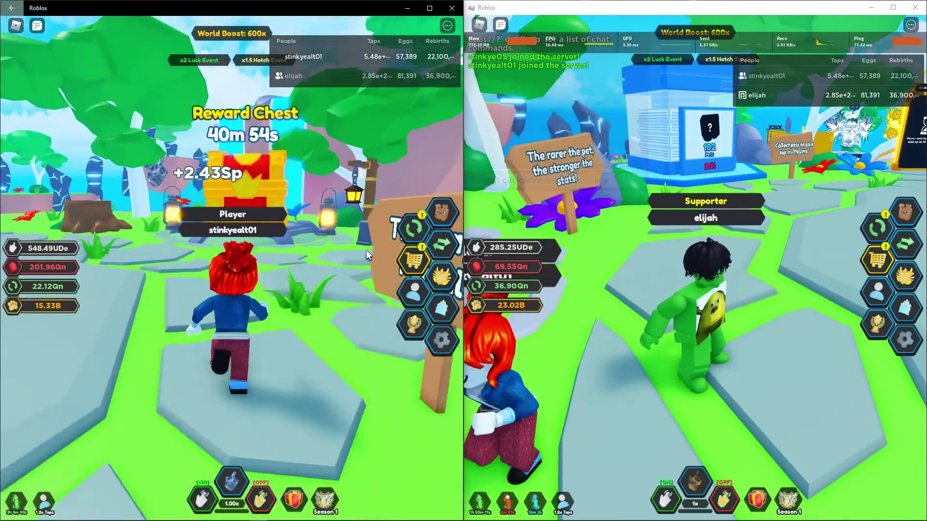
{"action": "key", "text": "a"}
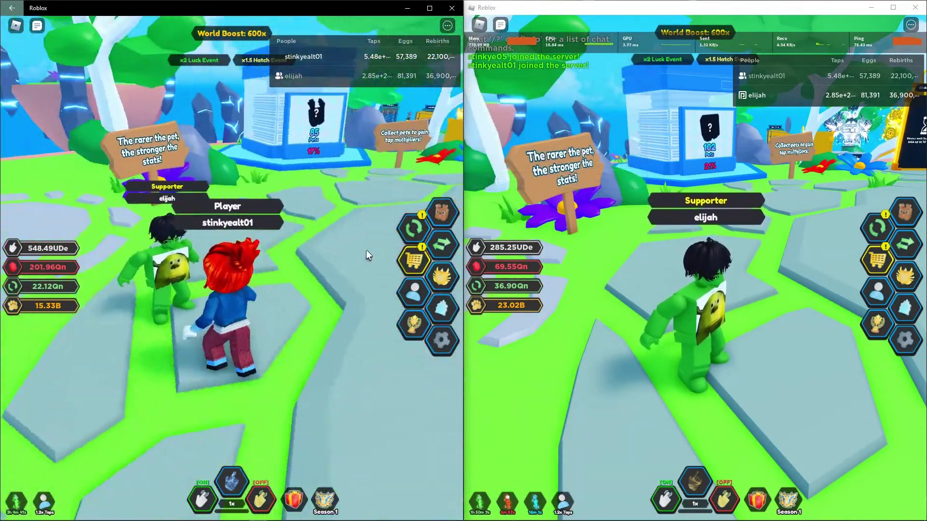
{"action": "key", "text": "w"}
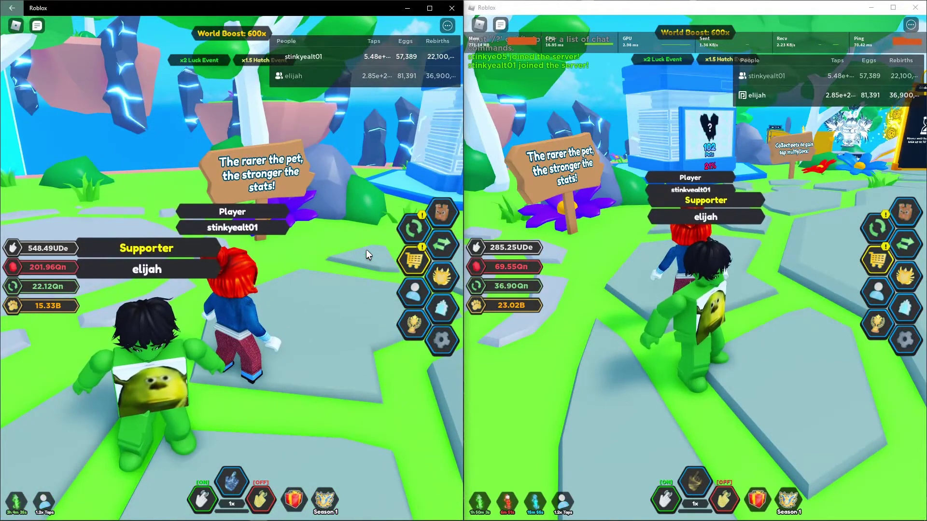
{"action": "key", "text": "s"}
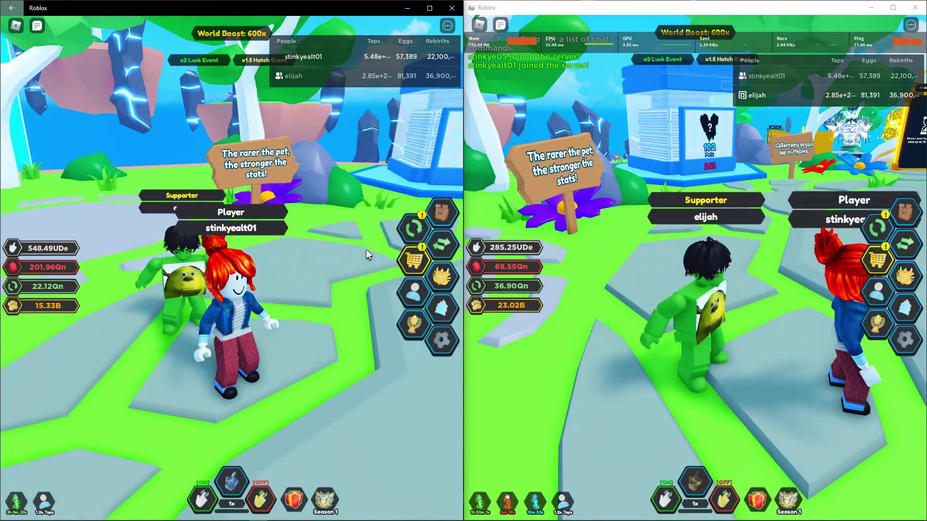
{"action": "key", "text": "w"}
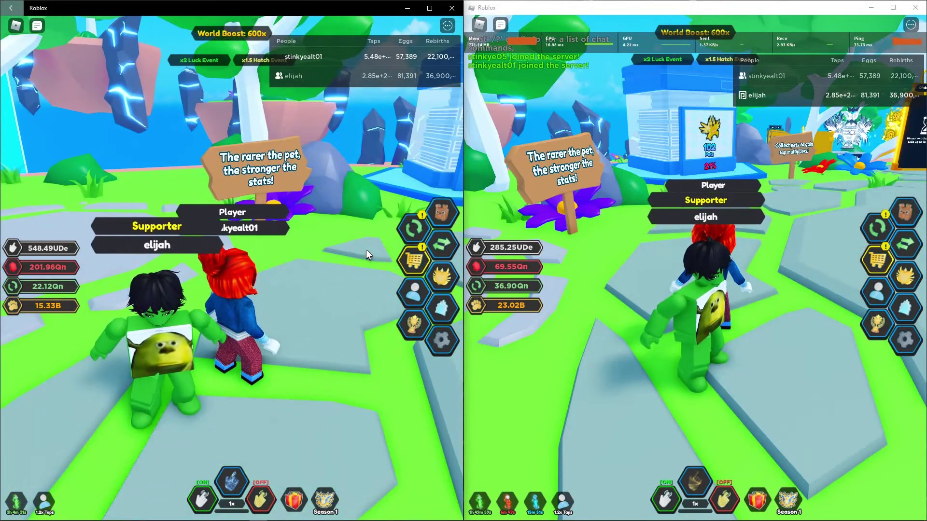